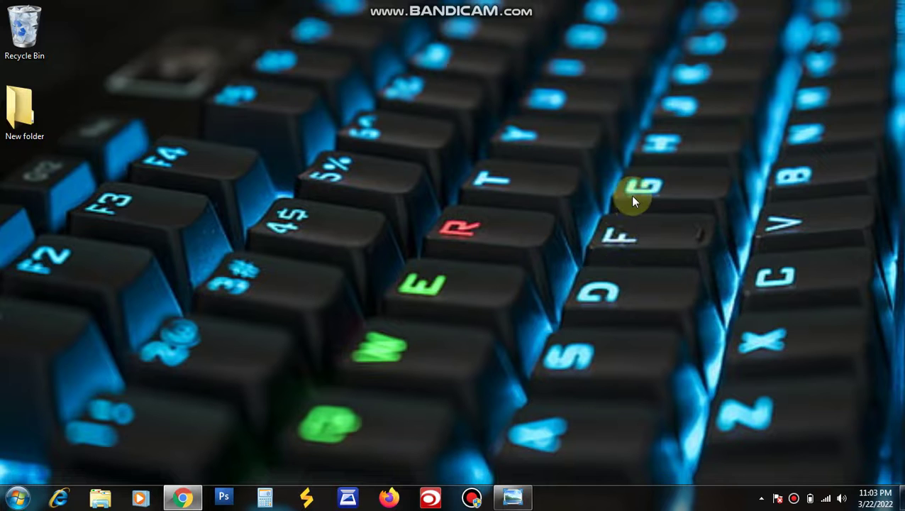
- Refresh the desktop and open Windows Explorer on the Libraries folder
right_click(166, 101)
click(203, 140)
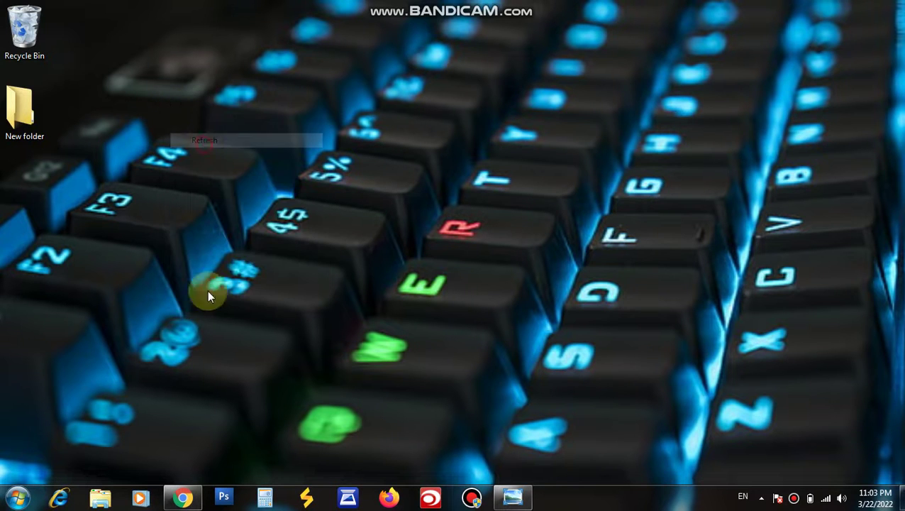
click(100, 498)
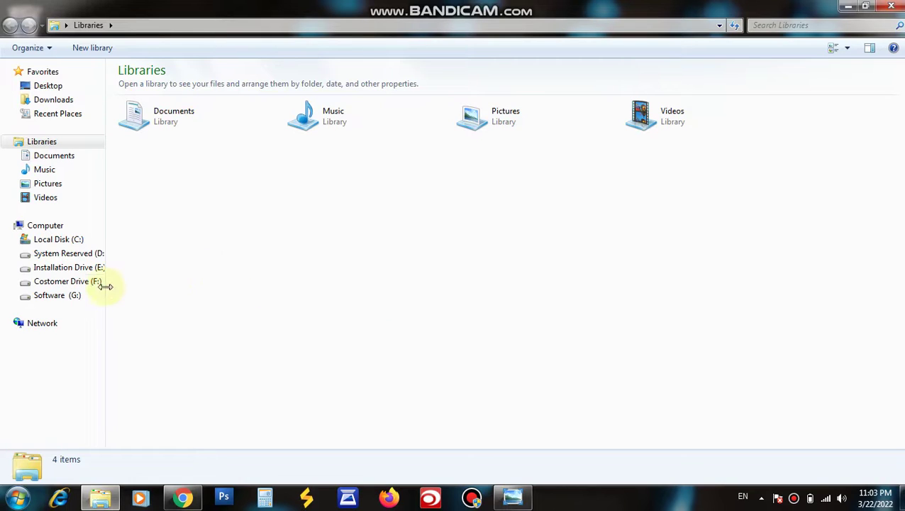
mouse_move(56, 295)
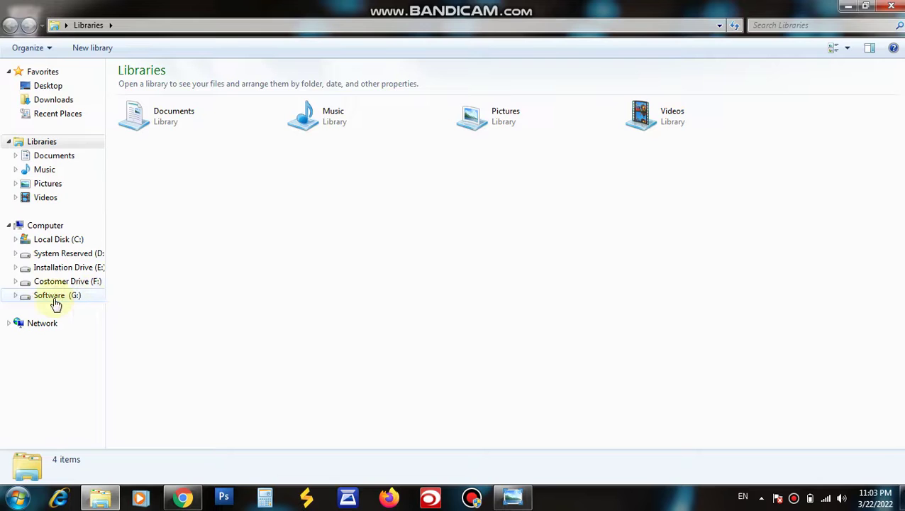
- Browse Software (G:) > Drive > Shoftware > office2007 and select the setup and key files
click(55, 296)
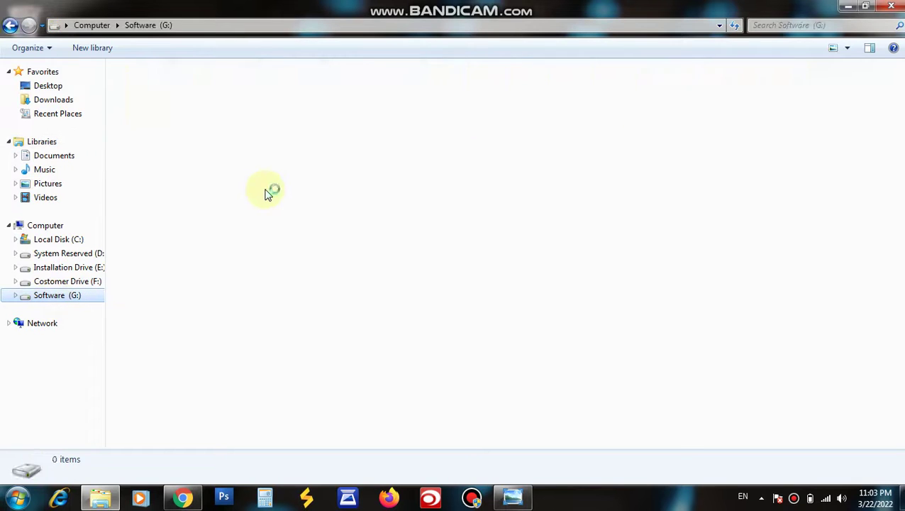
double_click(273, 158)
double_click(307, 161)
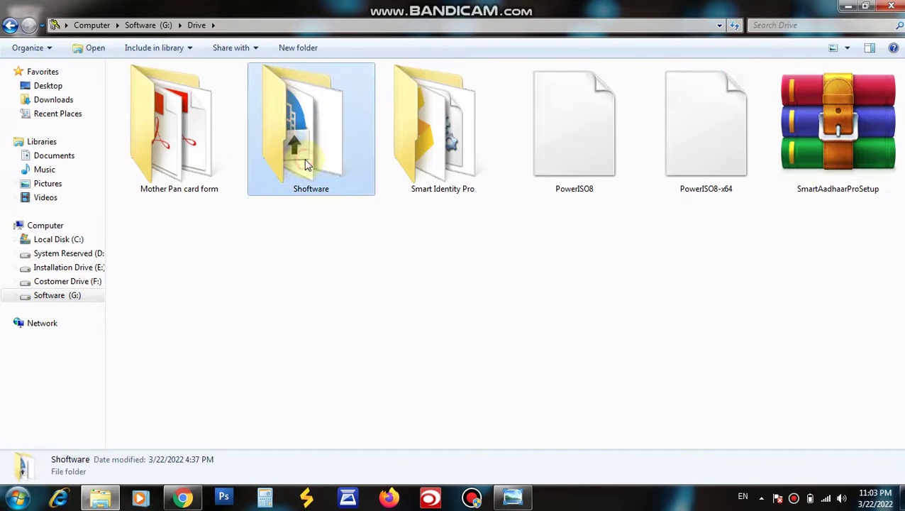
click(331, 282)
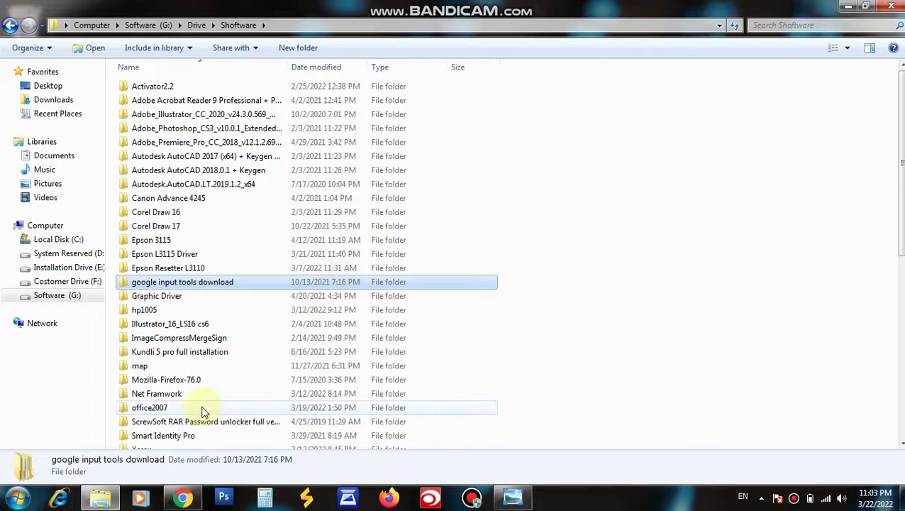
click(171, 409)
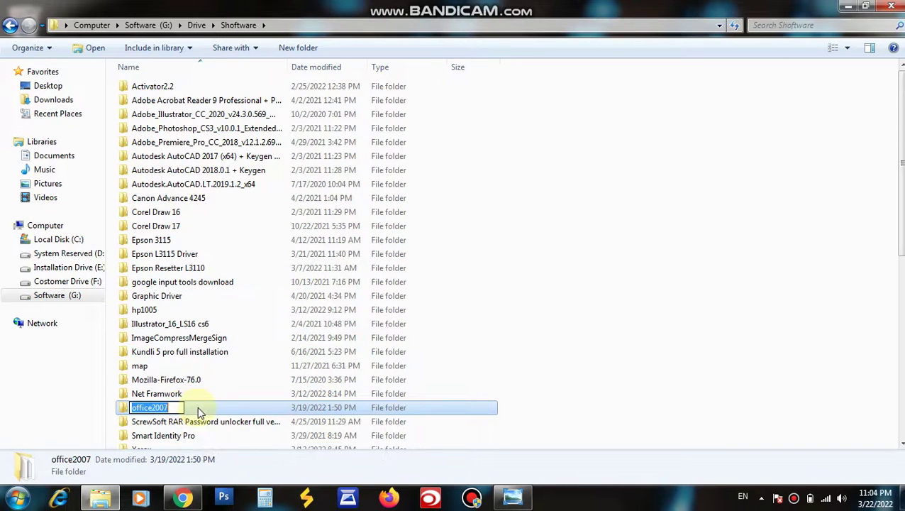
double_click(209, 409)
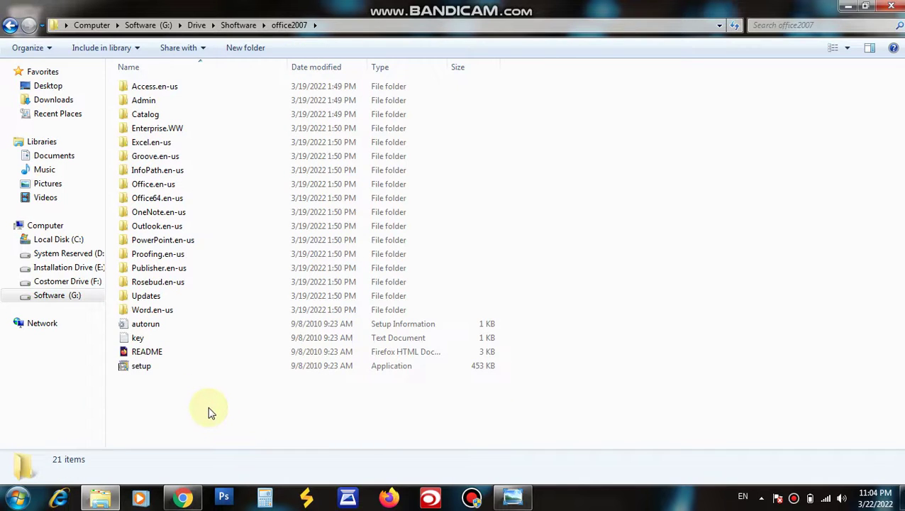
click(178, 369)
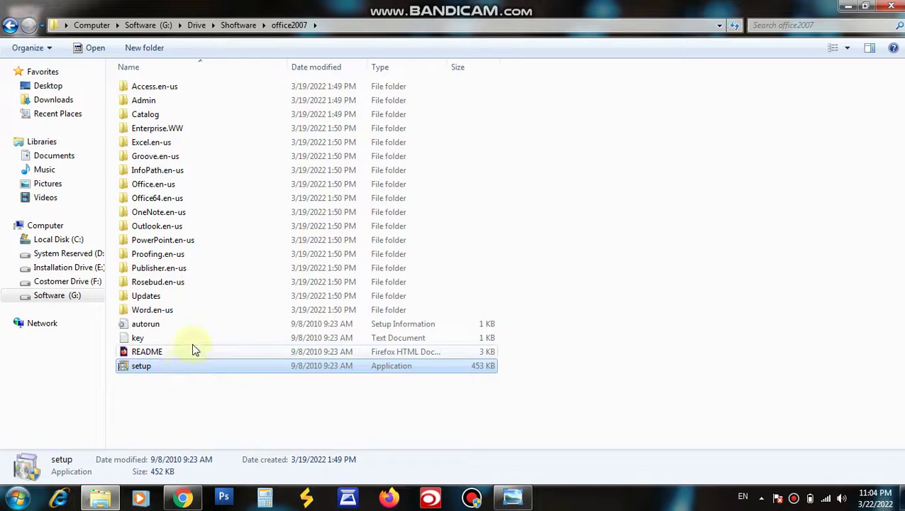
click(196, 342)
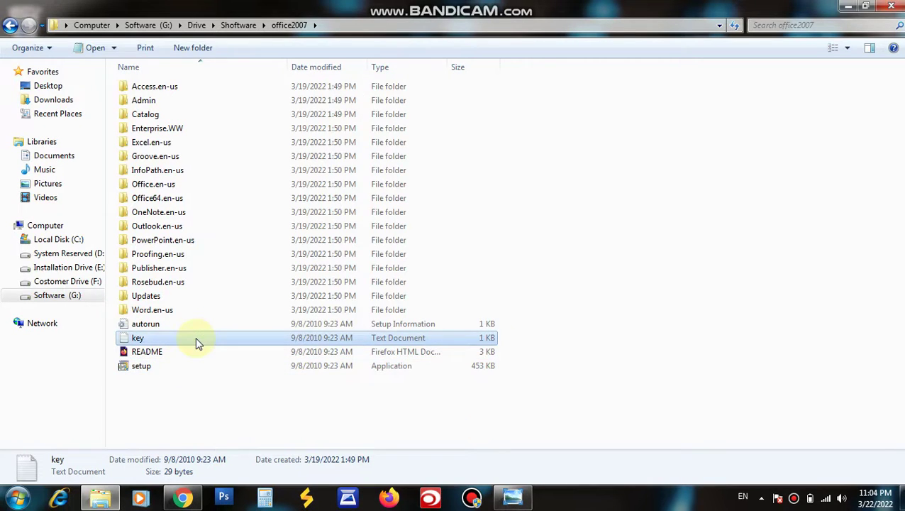
- Copy the product key line from the key file in Notepad, then select setup in office2007
double_click(197, 342)
drag(180, 56, 24, 57)
key(ctrl+c)
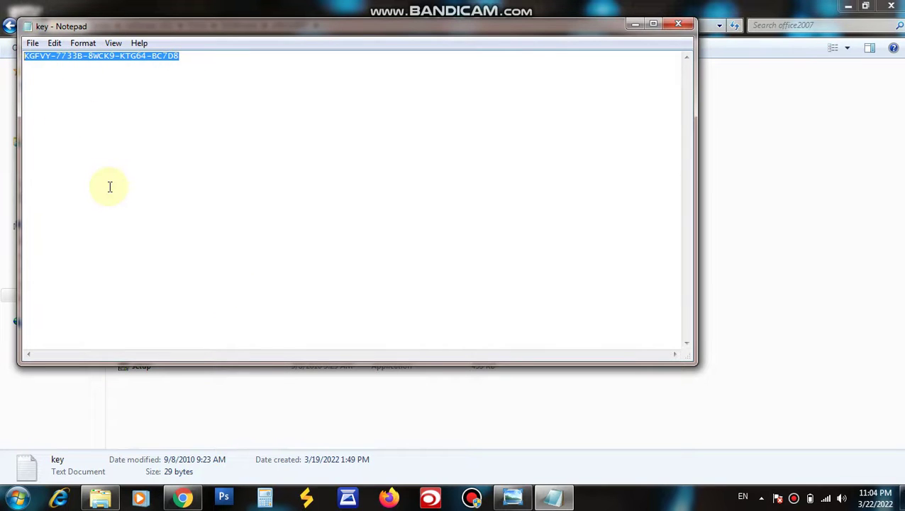
click(698, 259)
click(268, 366)
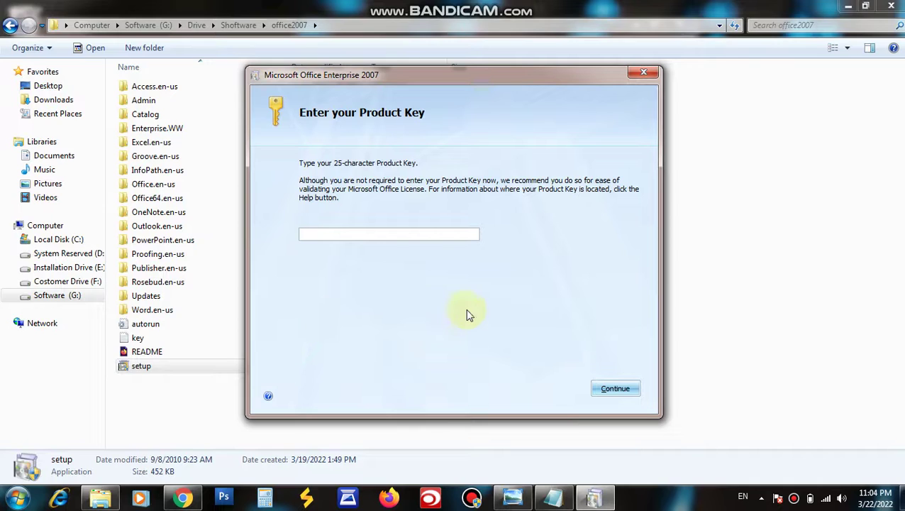
- Paste the copied product key into the Product Key field and continue
key(ctrl+v)
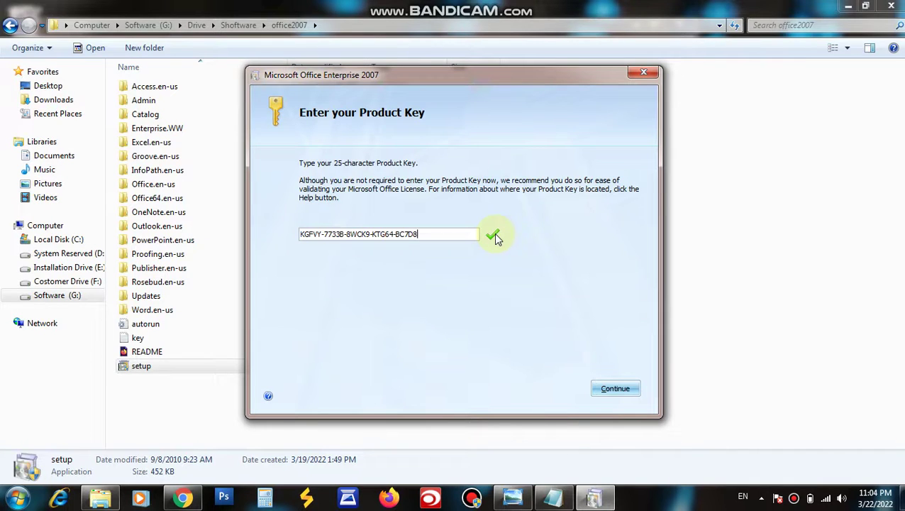
click(616, 390)
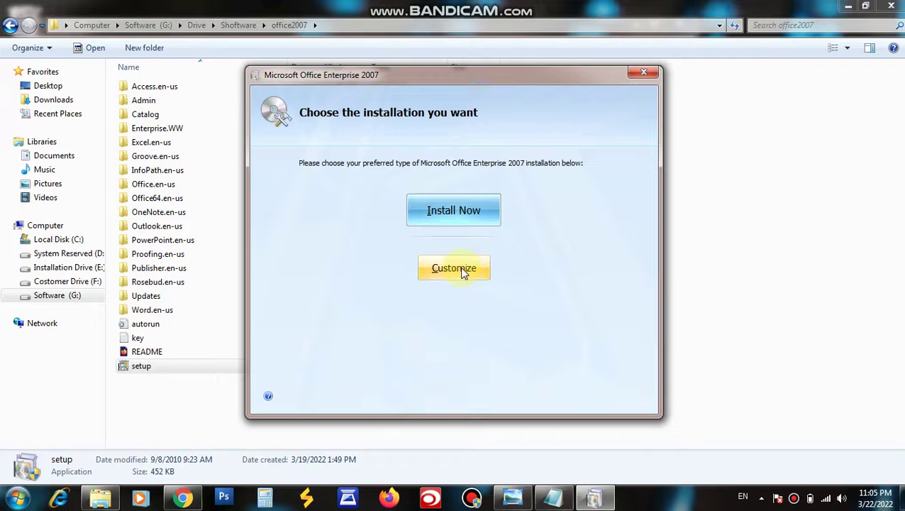
- Choose a customized installation and set Access and Groove to Not Available
click(463, 273)
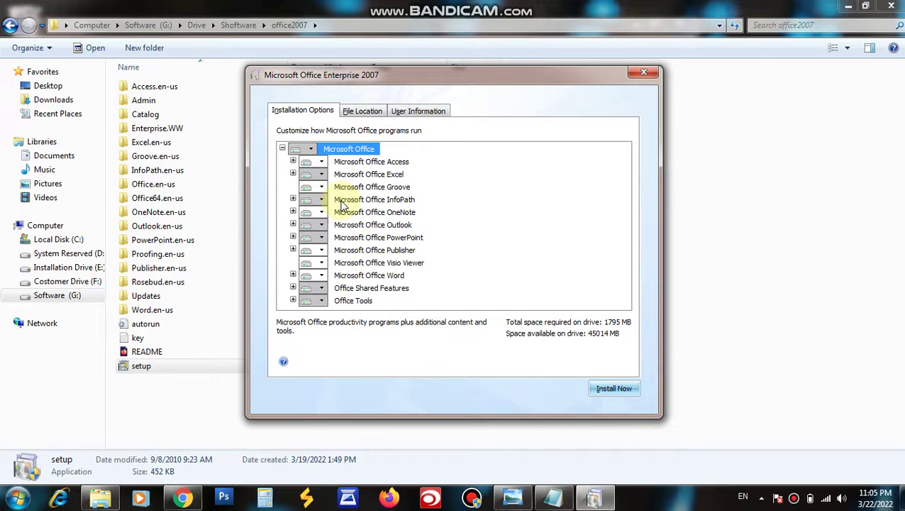
click(397, 162)
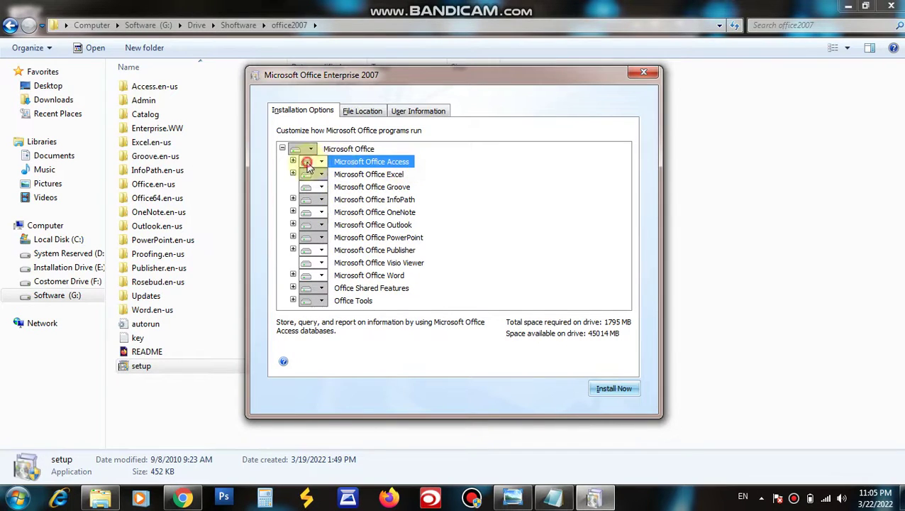
click(312, 162)
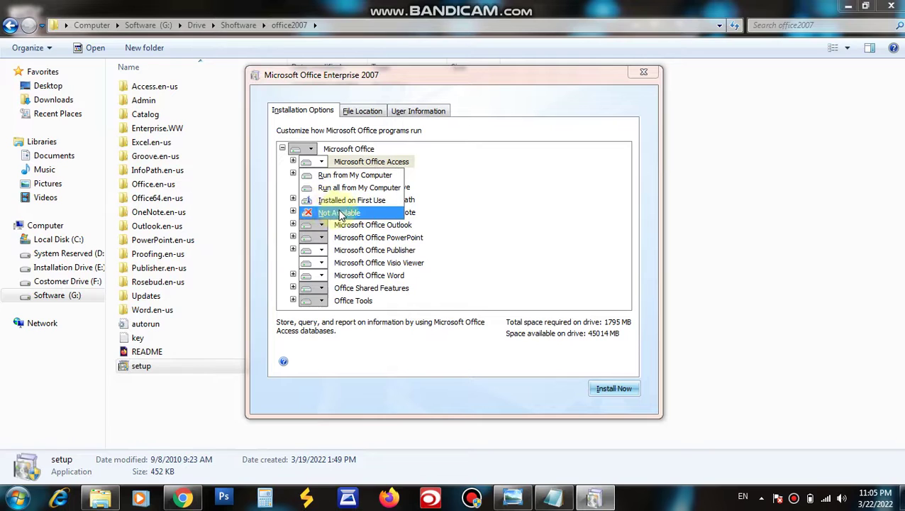
click(355, 212)
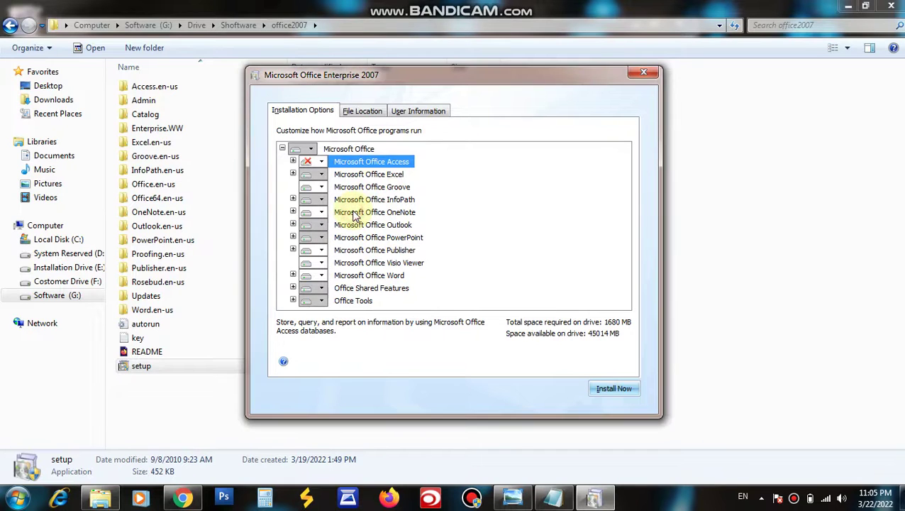
click(398, 176)
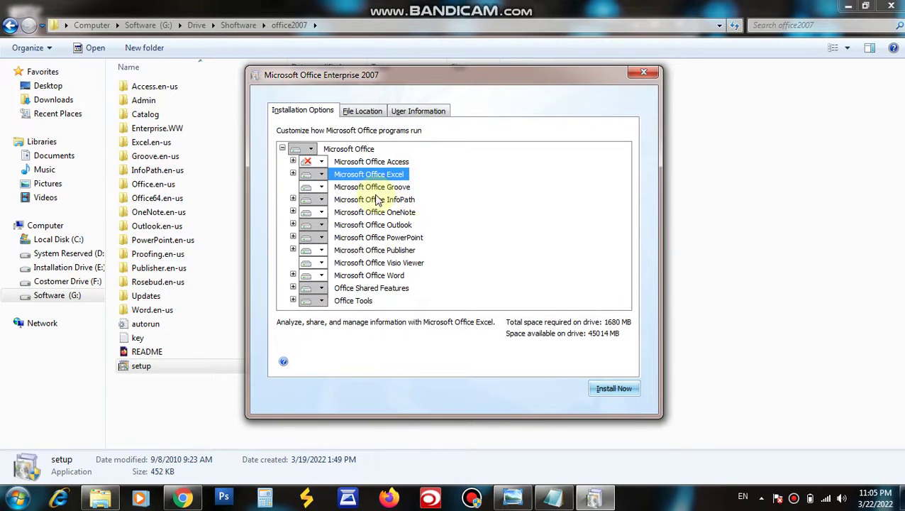
click(394, 189)
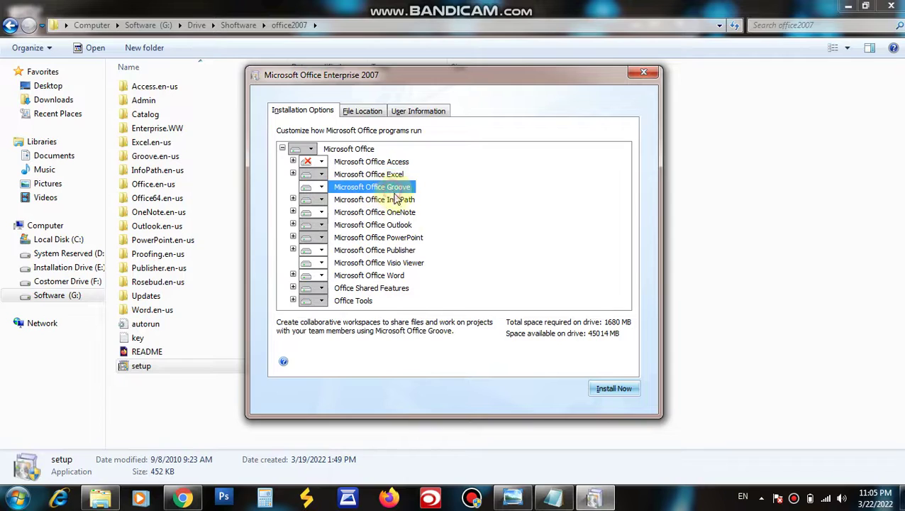
click(322, 187)
click(334, 226)
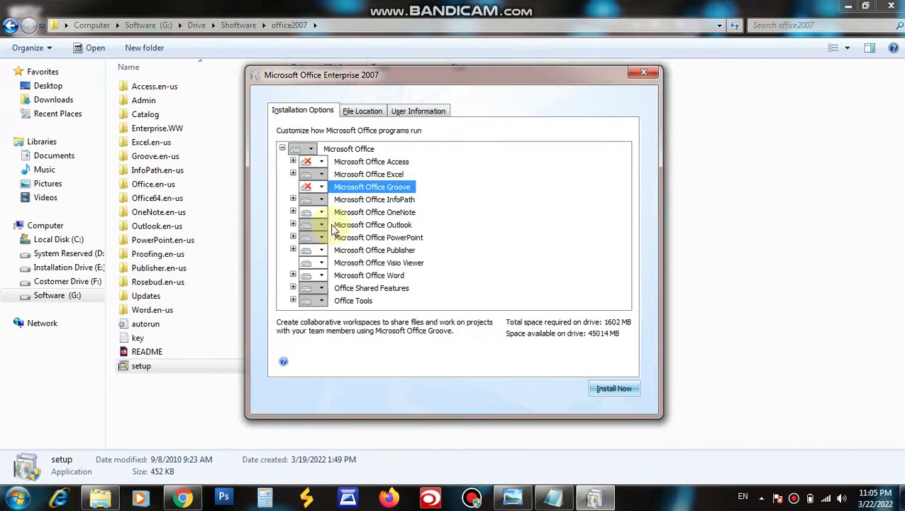
- Set InfoPath and Outlook to Not Available as well
click(360, 212)
click(344, 199)
click(321, 199)
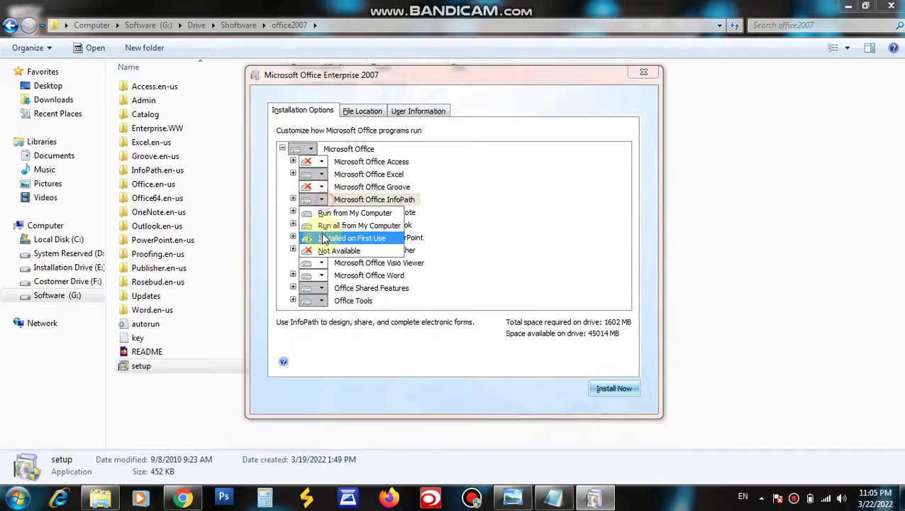
click(324, 250)
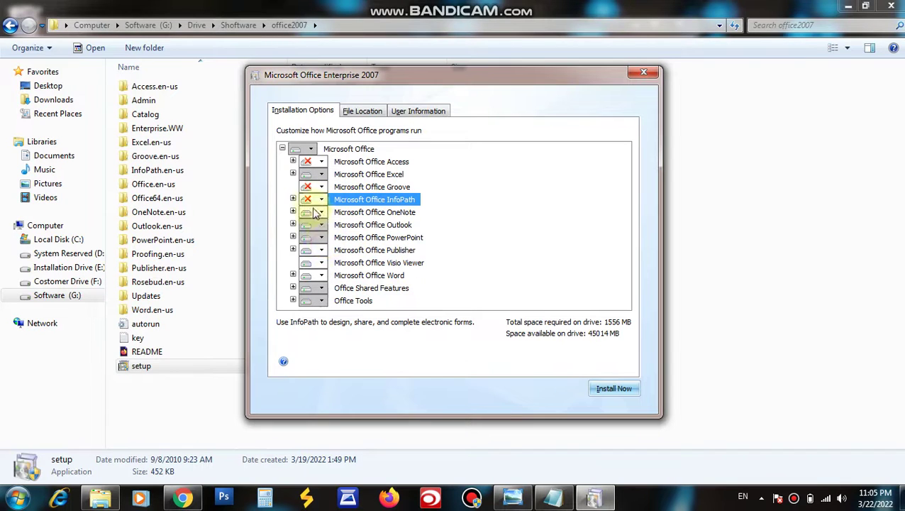
click(397, 213)
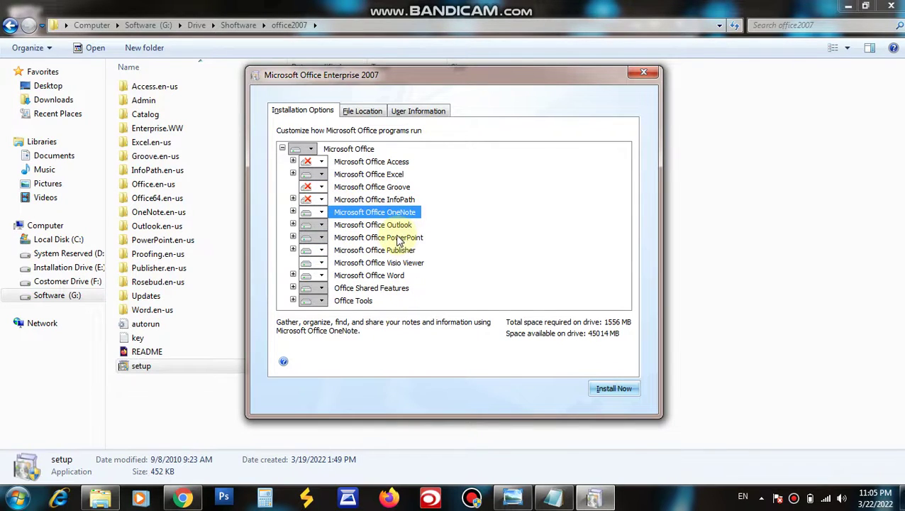
click(401, 225)
click(321, 225)
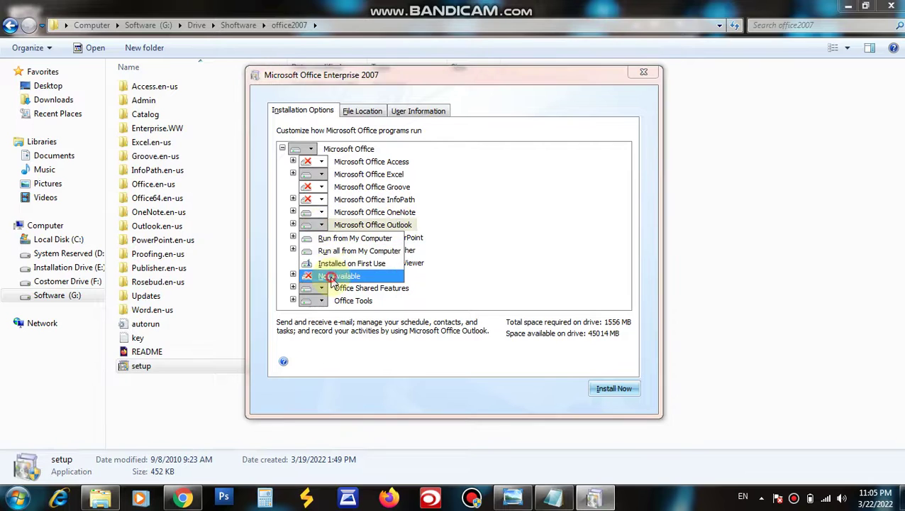
click(327, 275)
- Review PowerPoint, Publisher, Visio Viewer, Word, Shared Features and Office Tools descriptions
click(387, 239)
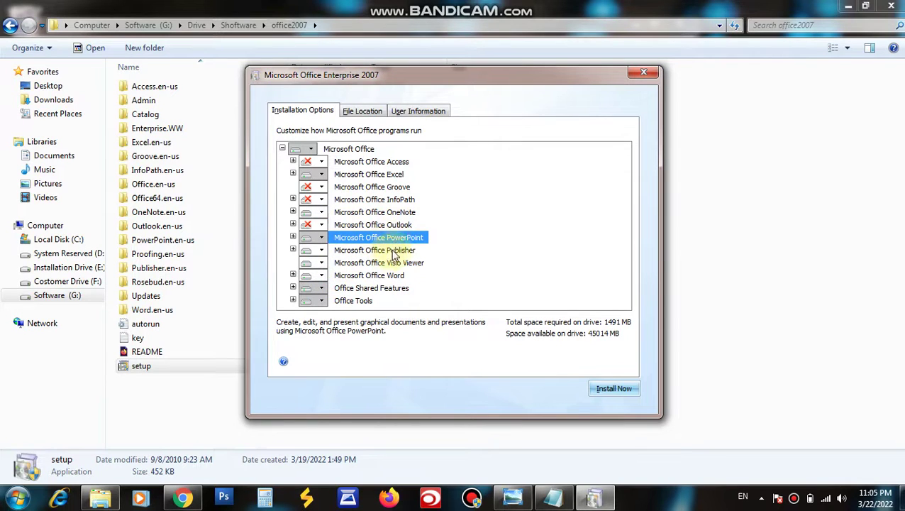
click(391, 251)
click(404, 264)
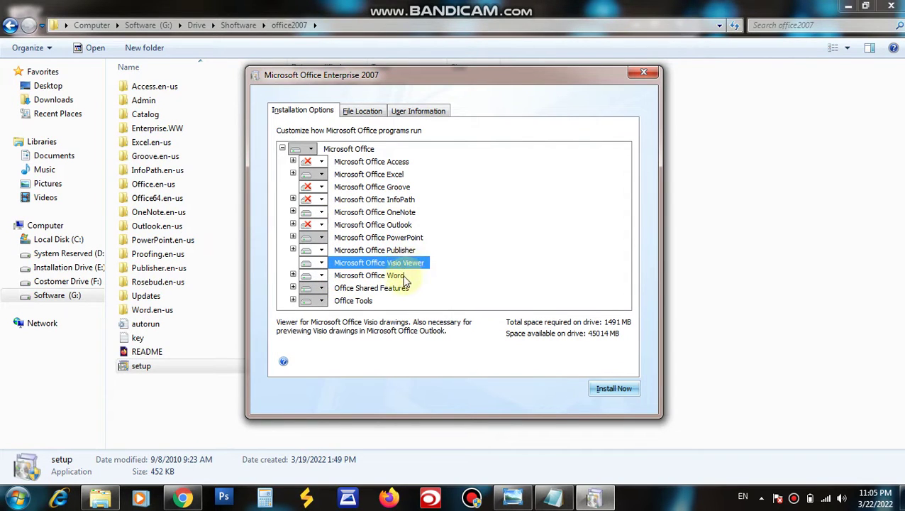
click(406, 277)
click(398, 289)
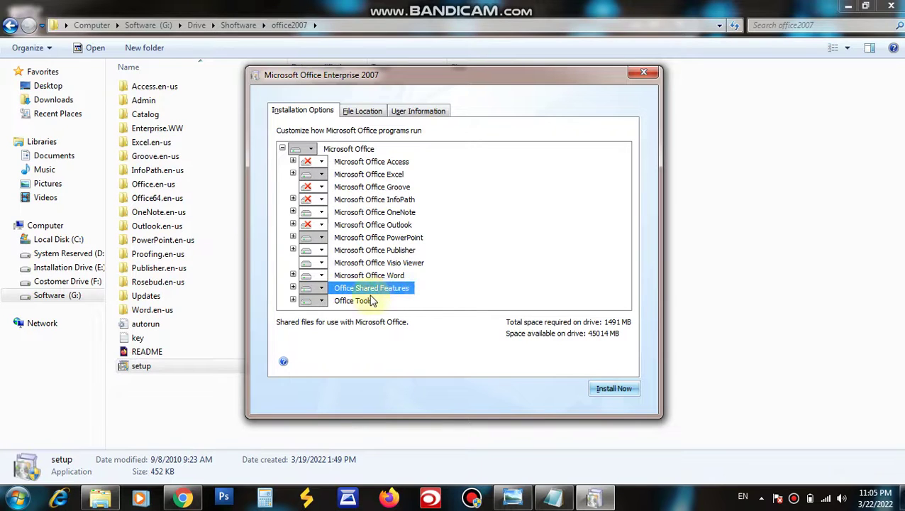
click(376, 301)
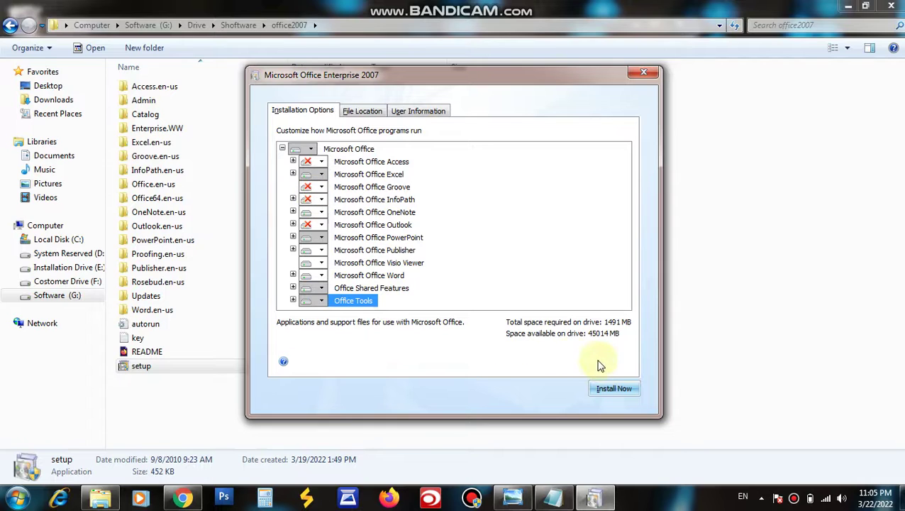
- Start the installation with Install Now and let it run to completion
click(601, 390)
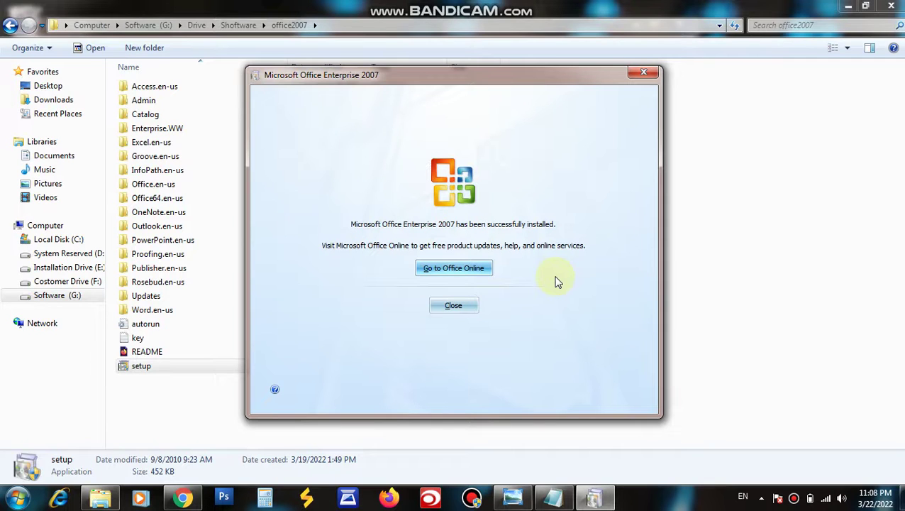
- Close the installer, the Explorer window and Notepad, then refresh the desktop
click(446, 312)
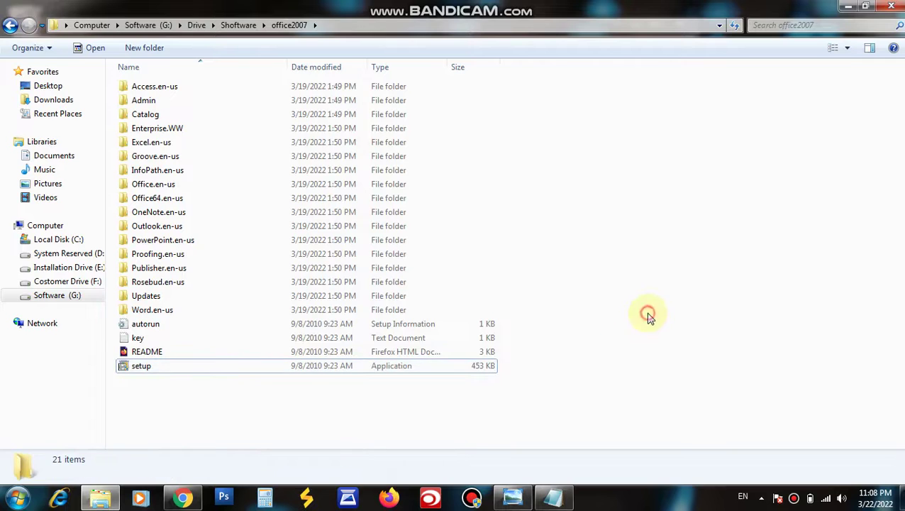
key(alt+F4)
click(682, 25)
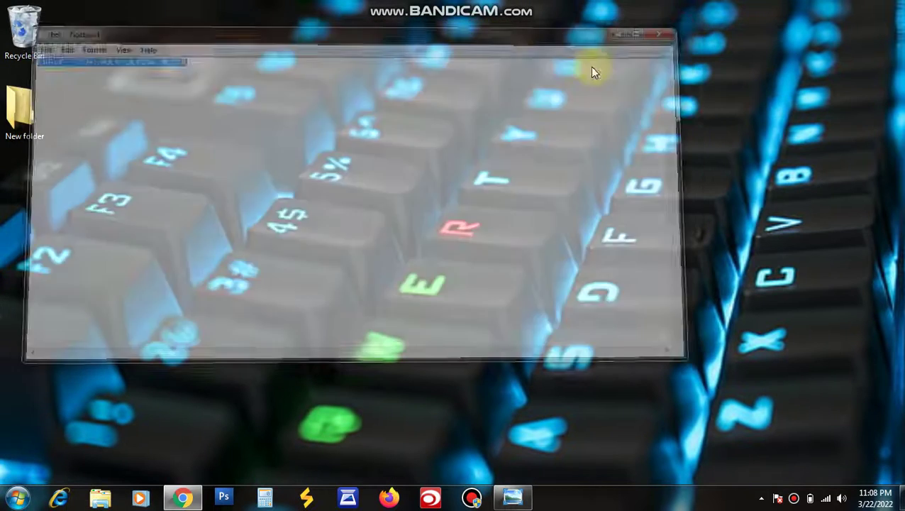
right_click(538, 63)
click(583, 99)
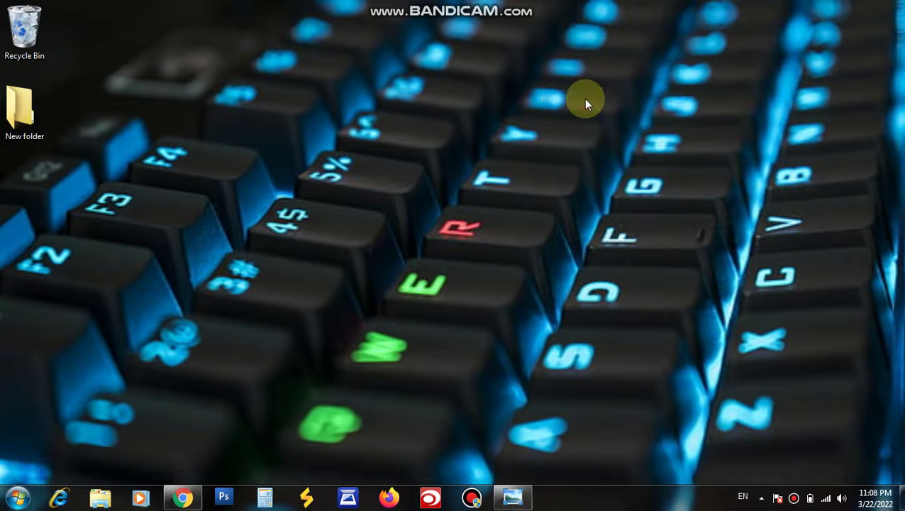
- Launch Word 2007 by searching 'word' in the Start menu
click(17, 496)
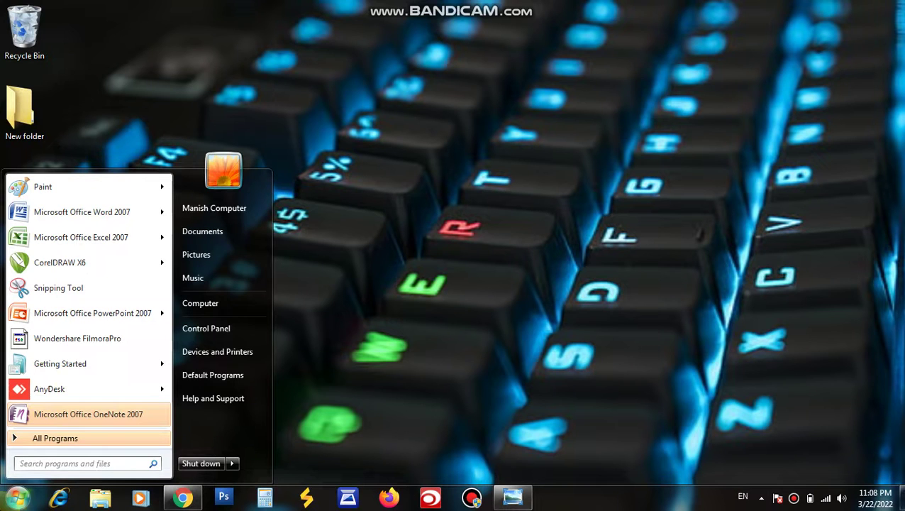
text(word)
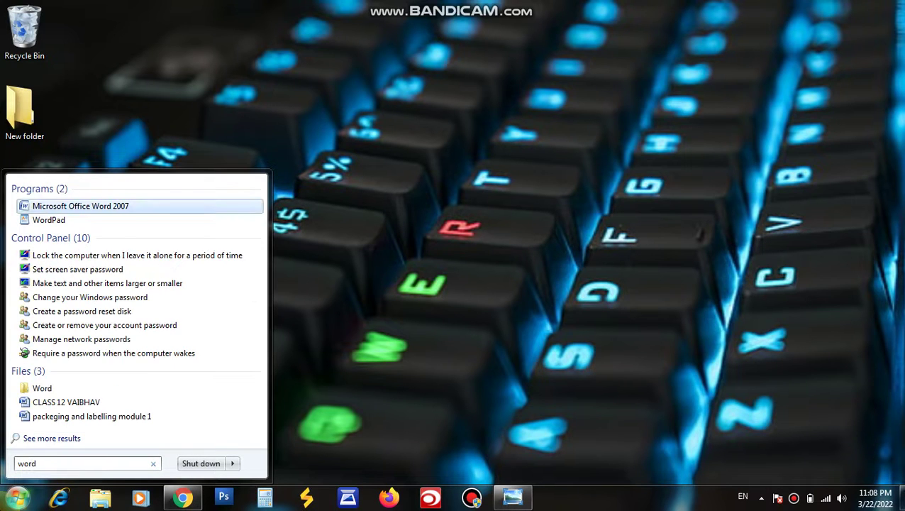
key(Return)
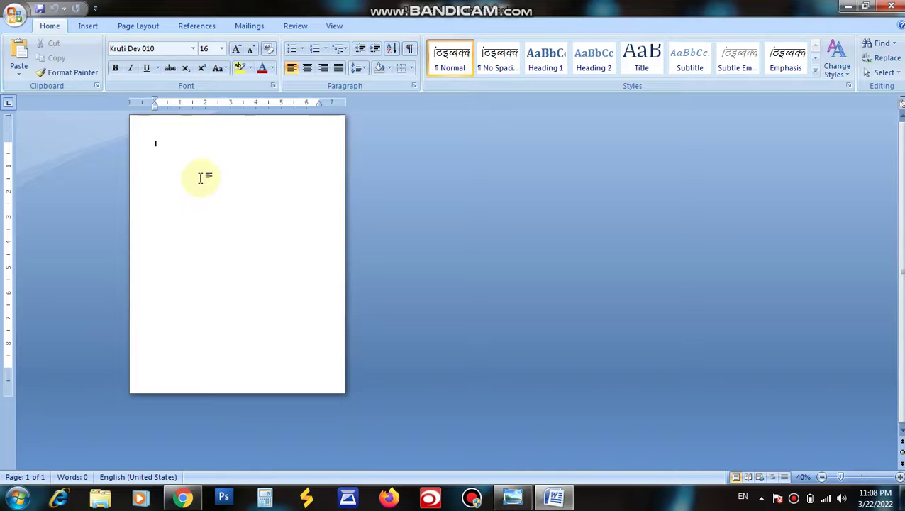
- Zoom the blank Word document in and out and place the cursor on the page
scroll(206, 178, up, 4)
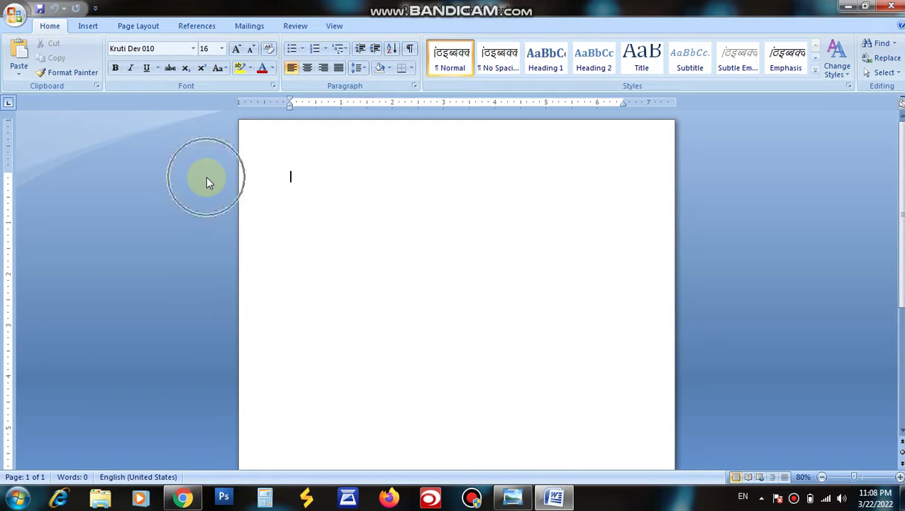
click(205, 177)
scroll(321, 213, down, 4)
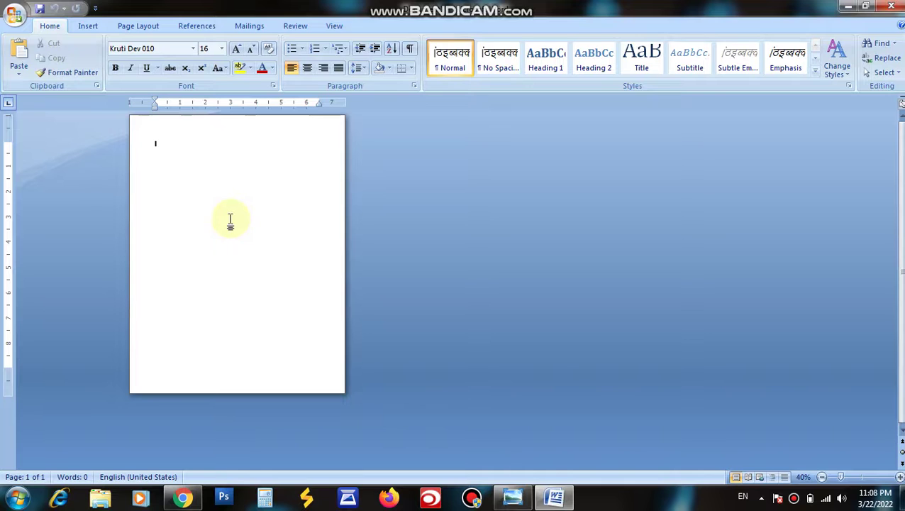
click(298, 296)
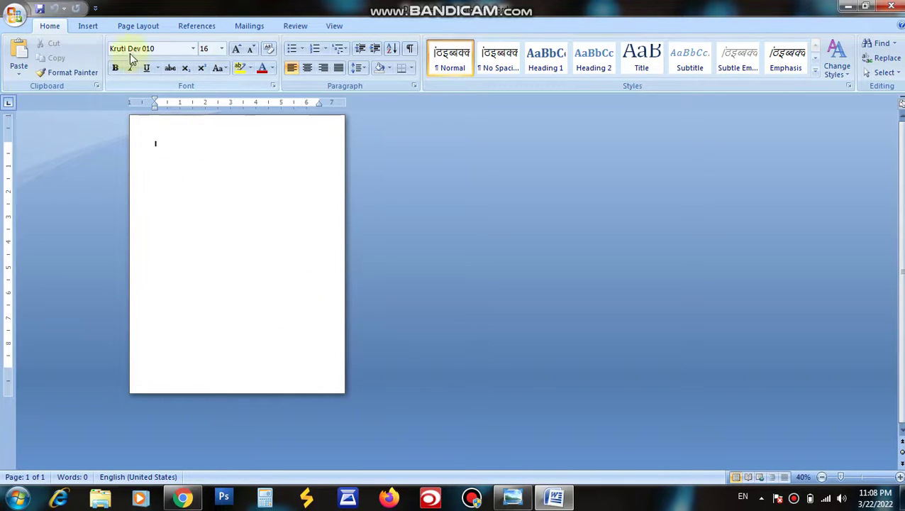
- Set the document's page size to A4 from Page Layout
click(139, 26)
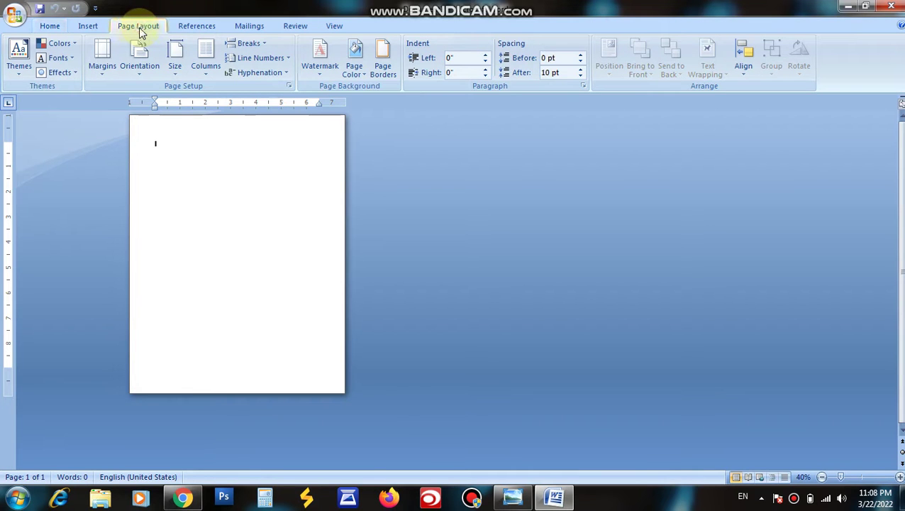
click(175, 57)
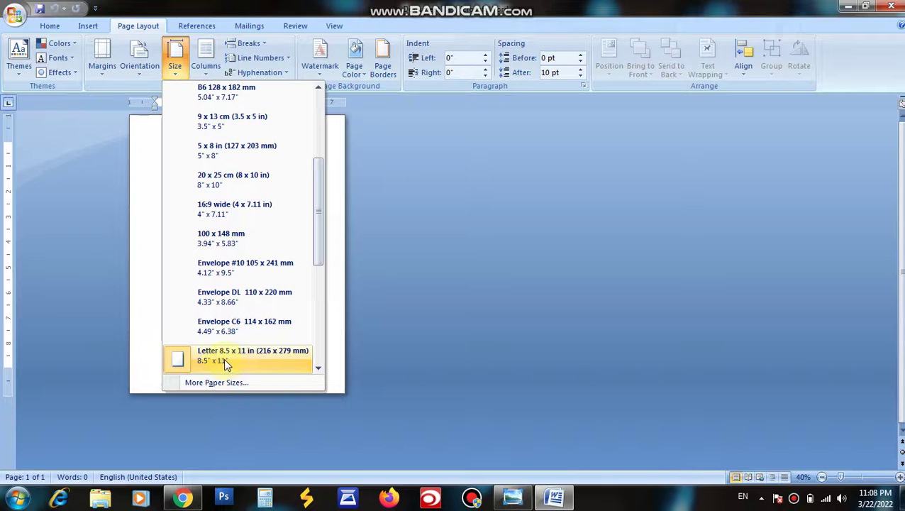
scroll(247, 274, up, 3)
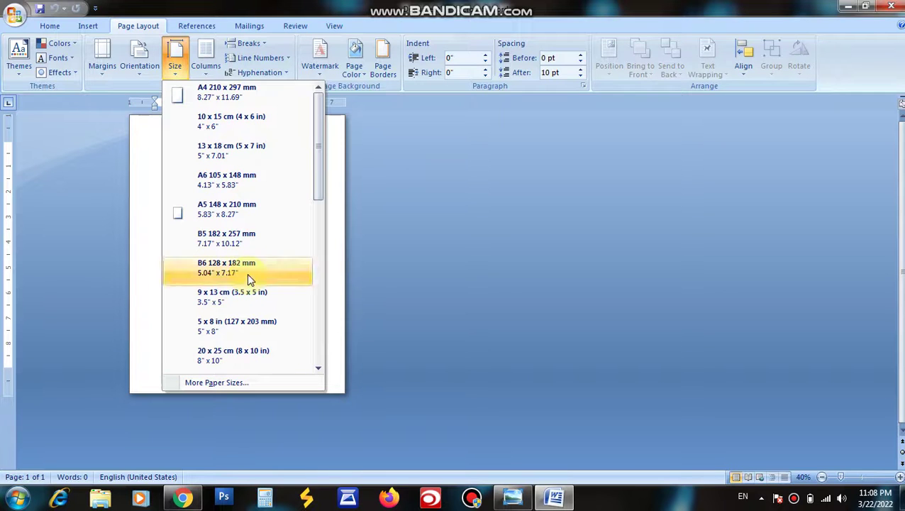
click(214, 94)
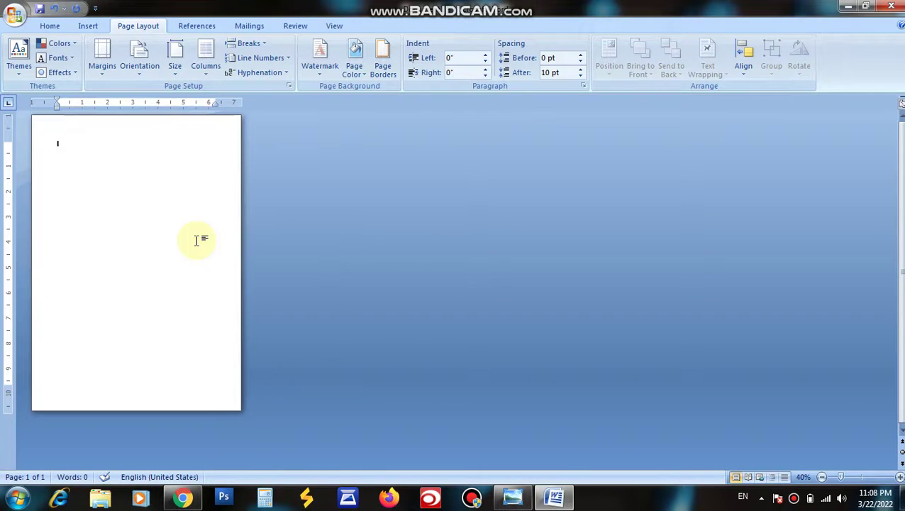
ctrl+scroll(417, 315, up, 10)
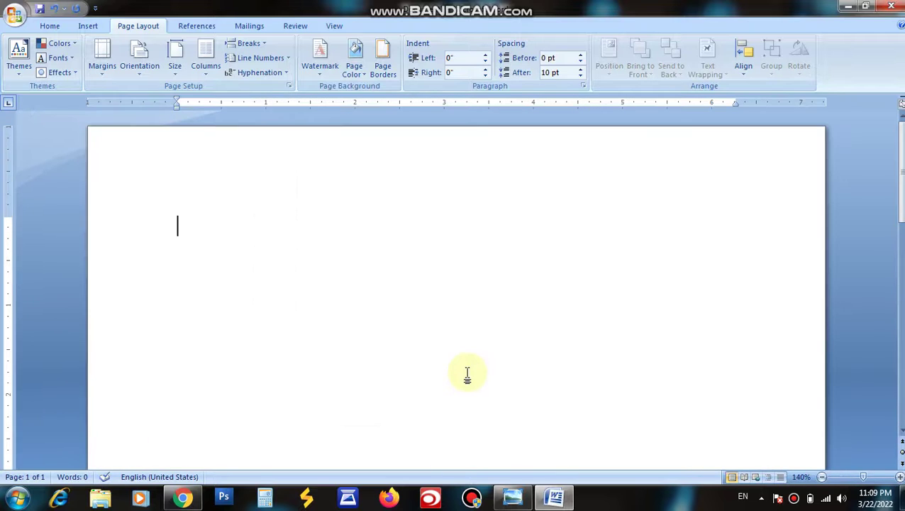
- Type 'Tech', reset its font, then close Word without saving
text(Tech)
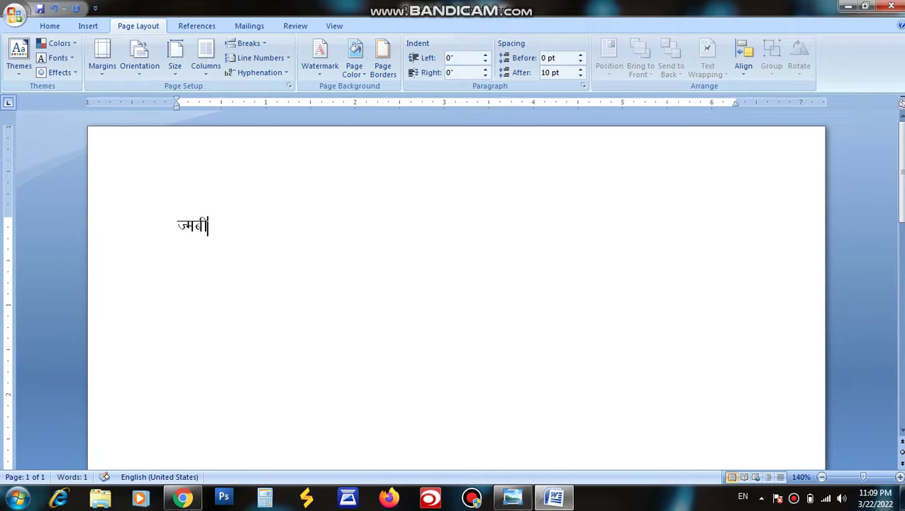
key(ctrl+a)
key(ctrl+space)
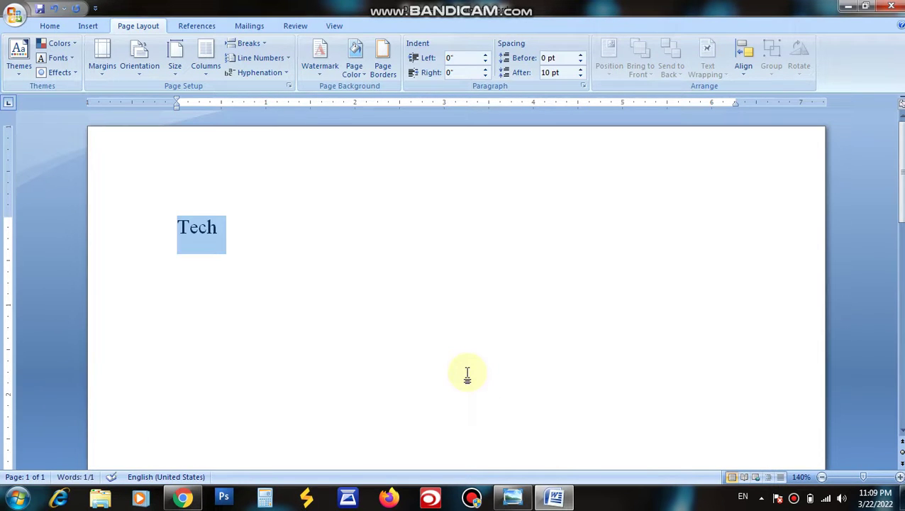
click(505, 363)
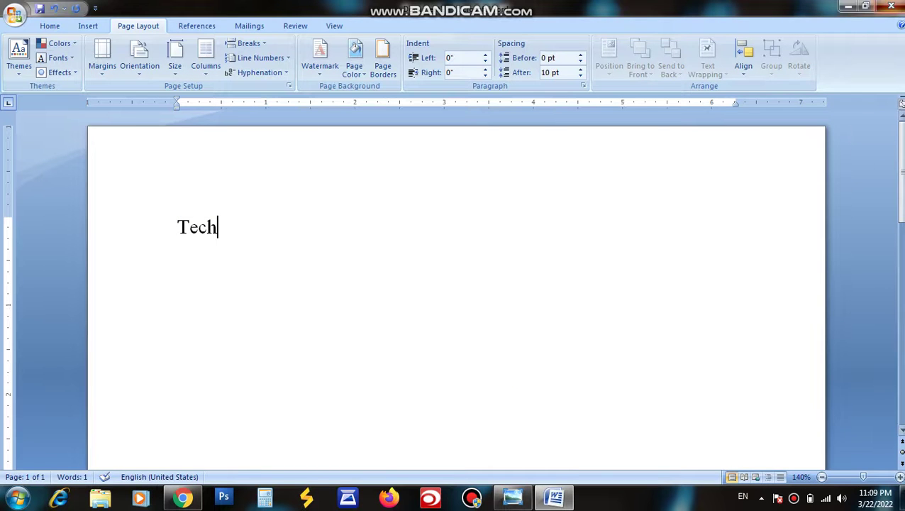
click(890, 6)
click(448, 284)
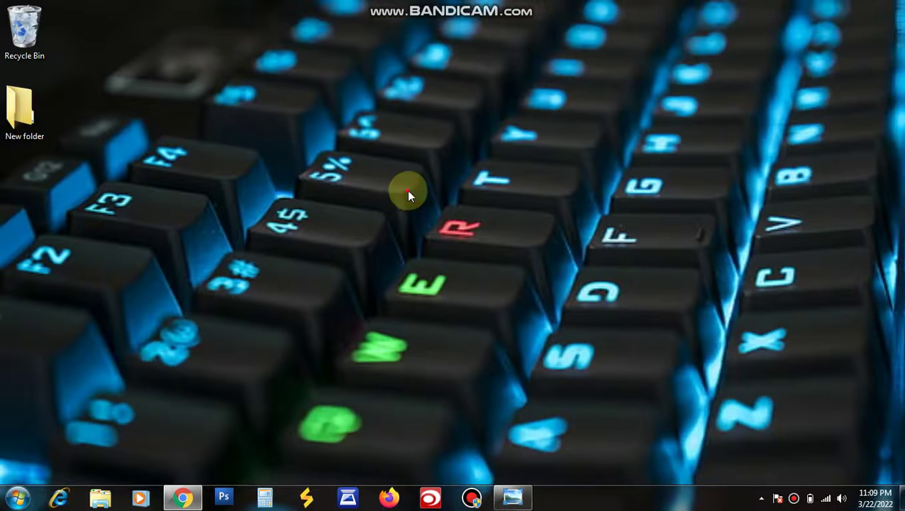
- Launch Excel 2007 by searching 'excel' in the Start menu
key(super)
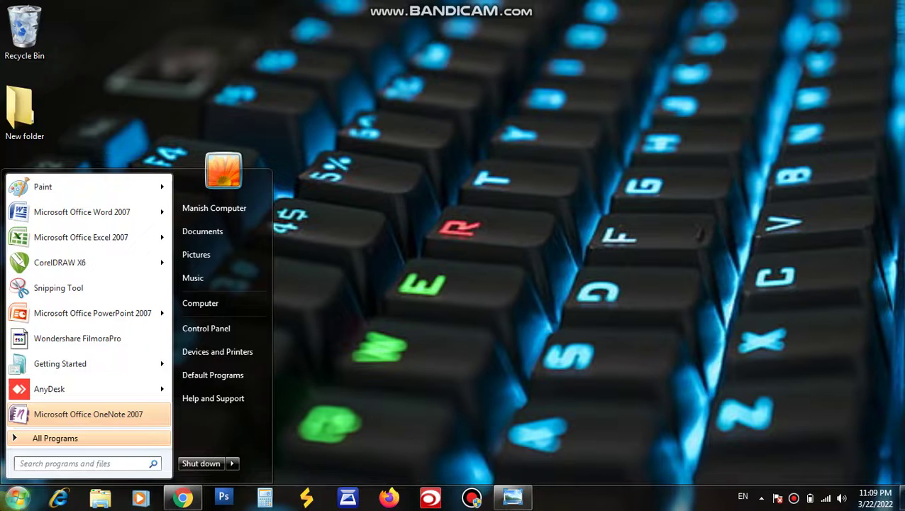
text(excel)
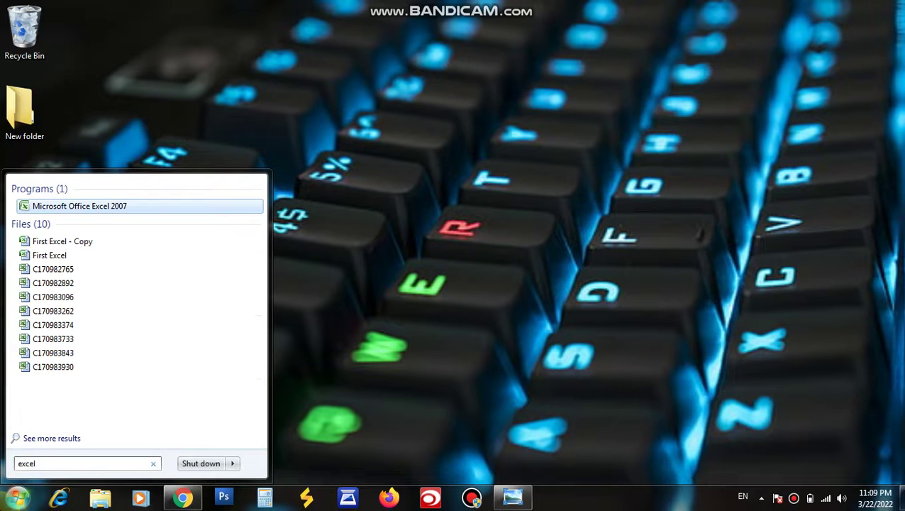
key(Return)
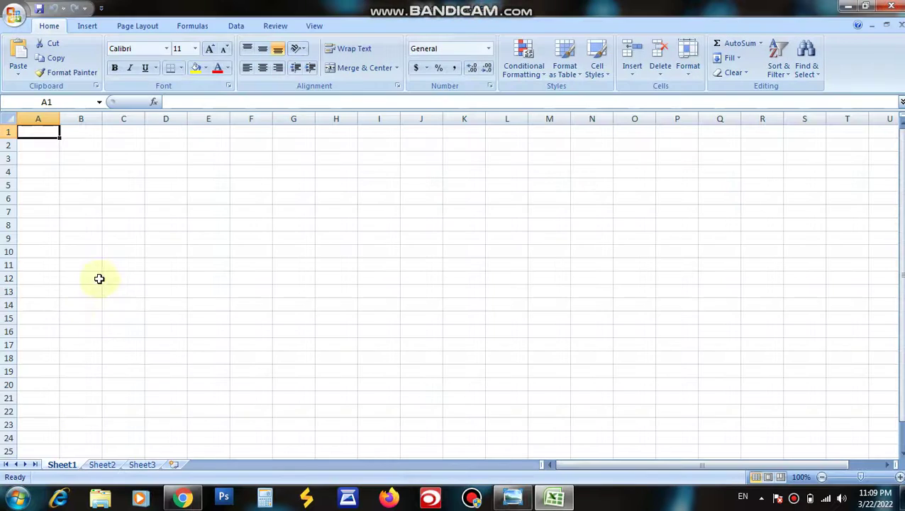
- Enter test text 'fdfd', 'fdf' and 'fdfd' in cells G8, I9 and L13
click(451, 317)
scroll(451, 318, up, 2)
click(278, 227)
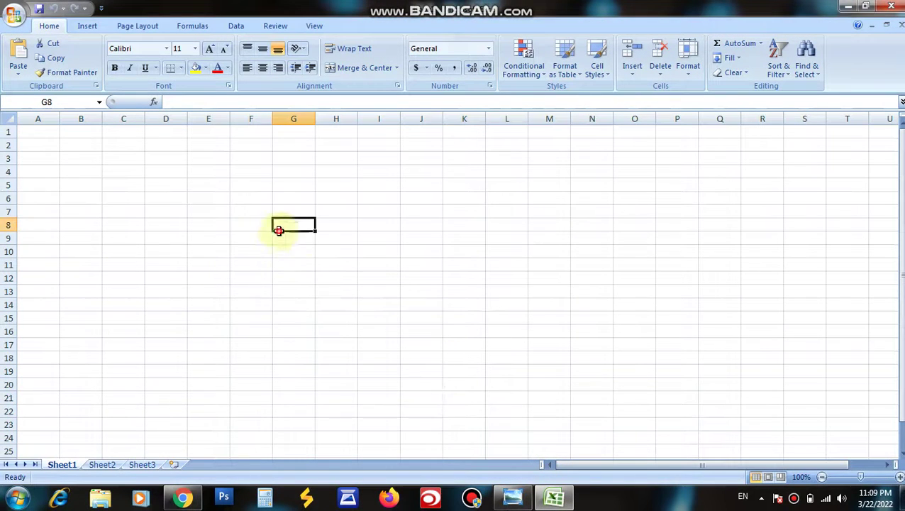
text(fdfd)
click(362, 242)
text(fdf)
click(242, 305)
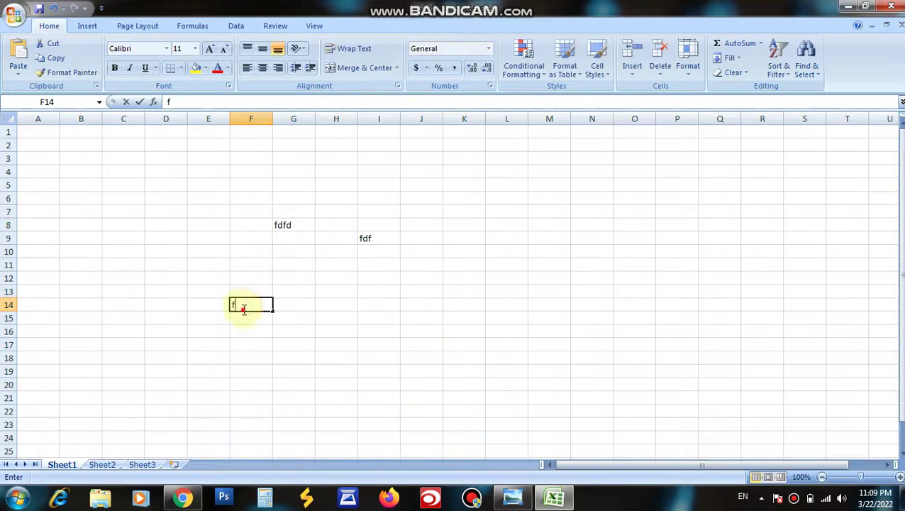
click(454, 358)
click(525, 293)
text(fdfd)
click(464, 344)
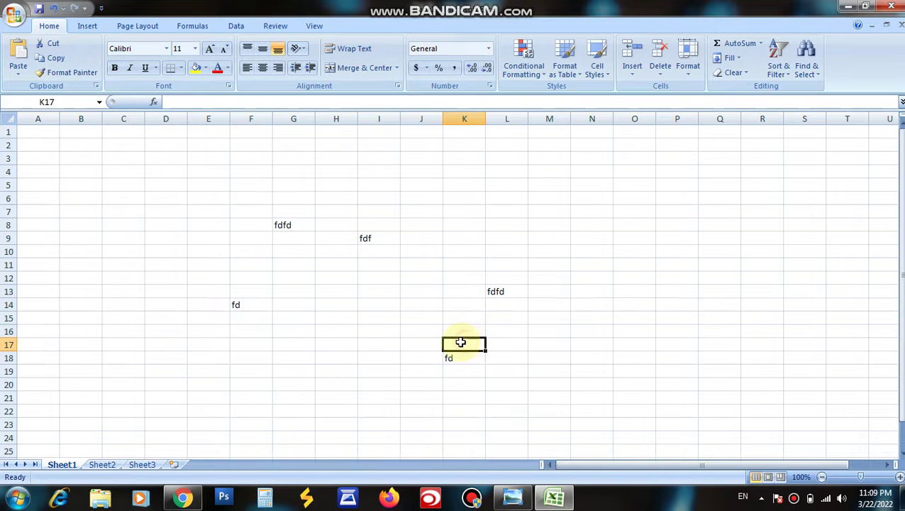
- Cancel the Save As dialog and close Excel without saving
key(ctrl+s)
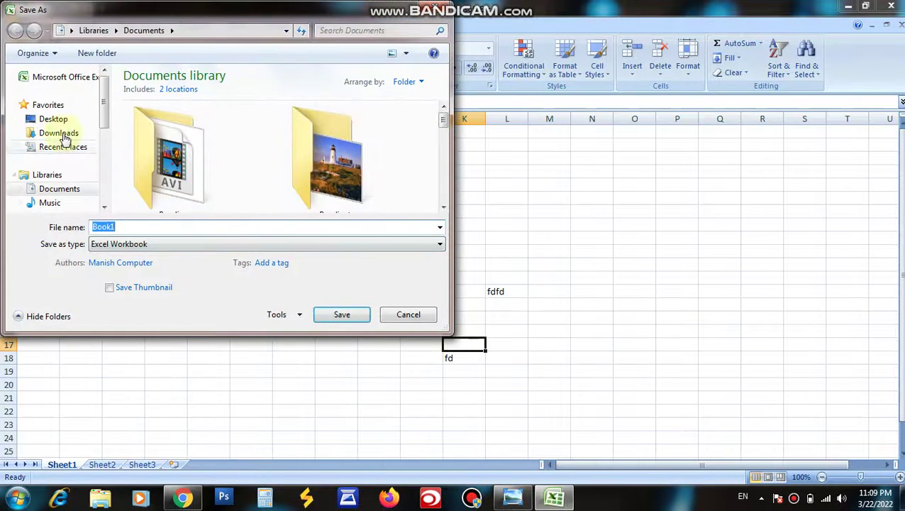
click(400, 316)
click(538, 276)
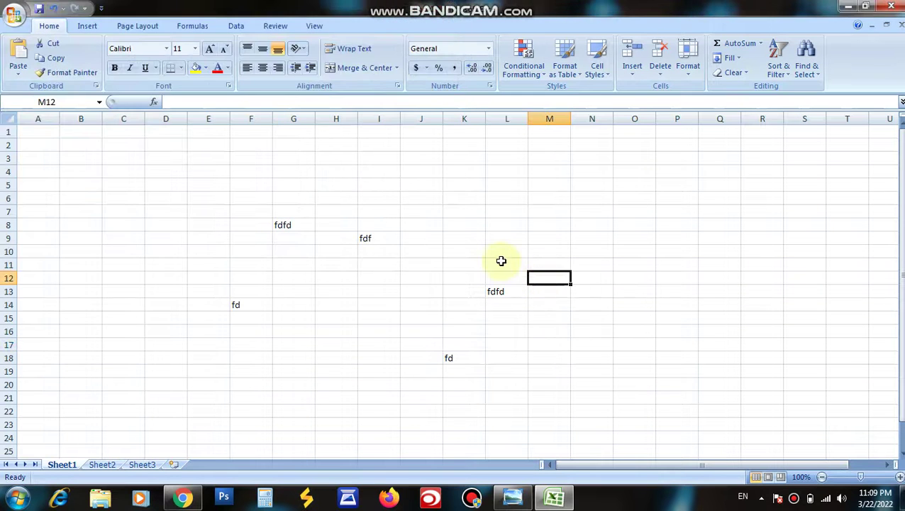
click(890, 6)
- Close Excel without saving, then close the Internet Explorer window that opened by accident
click(456, 281)
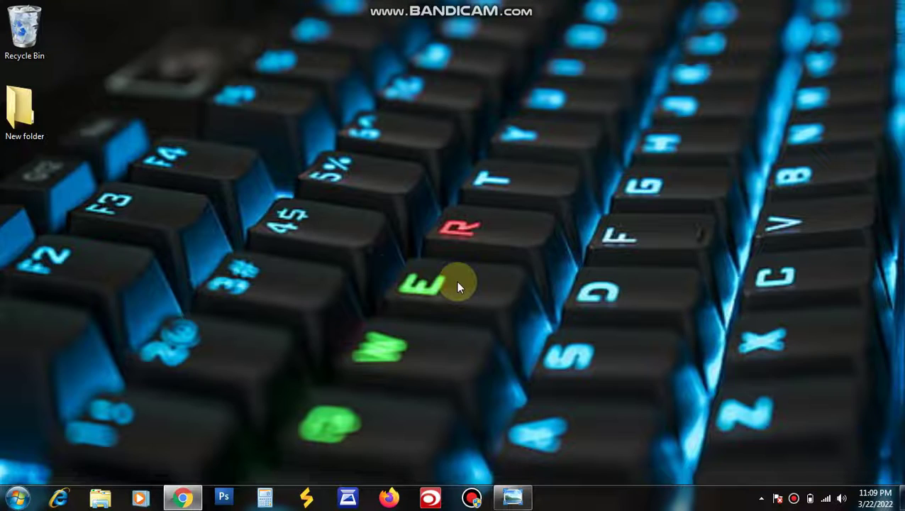
click(59, 497)
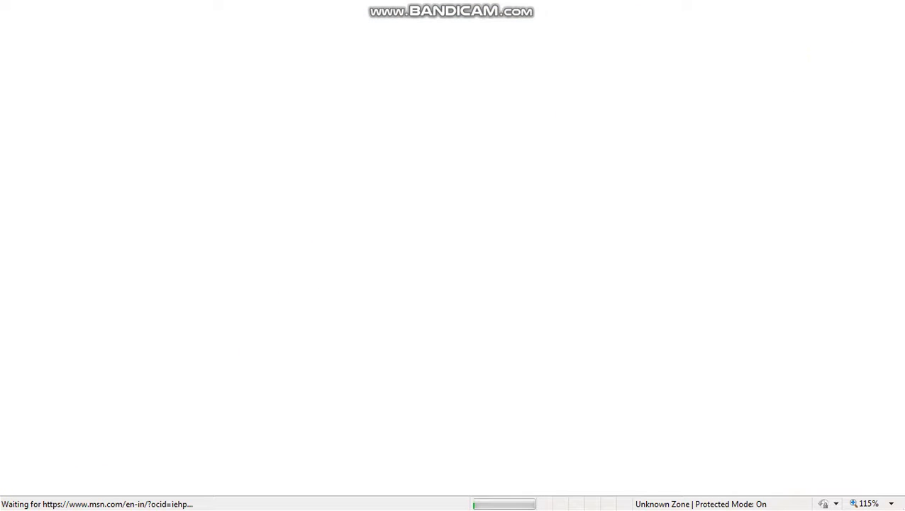
click(895, 9)
- Launch PowerPoint 2007 by searching 'power' in the Start menu
click(14, 498)
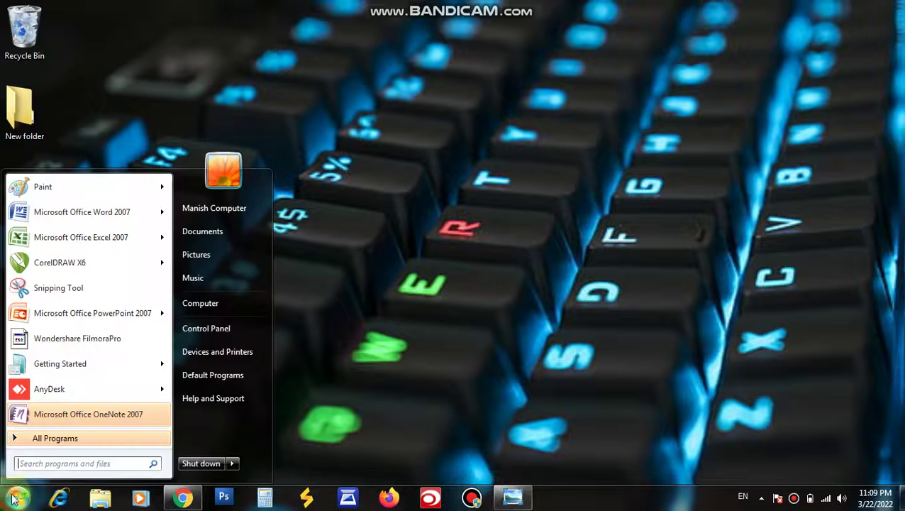
text(p)
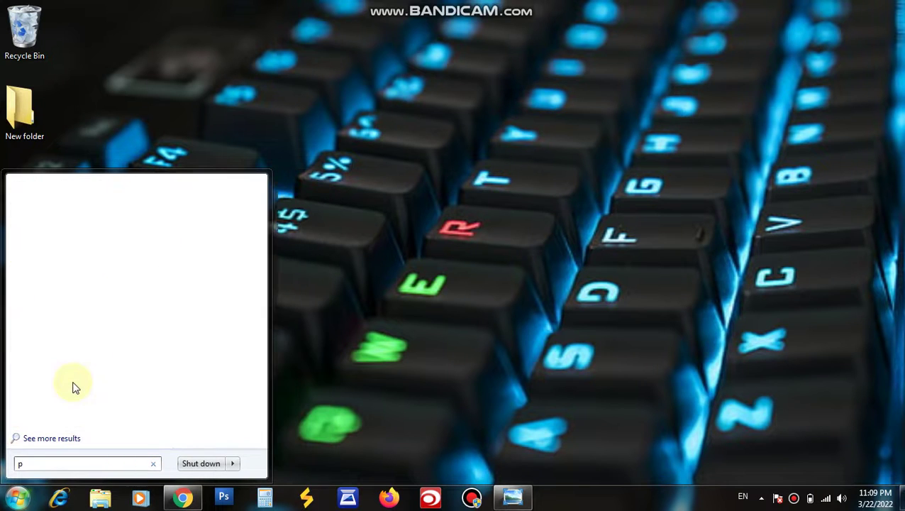
text(ower)
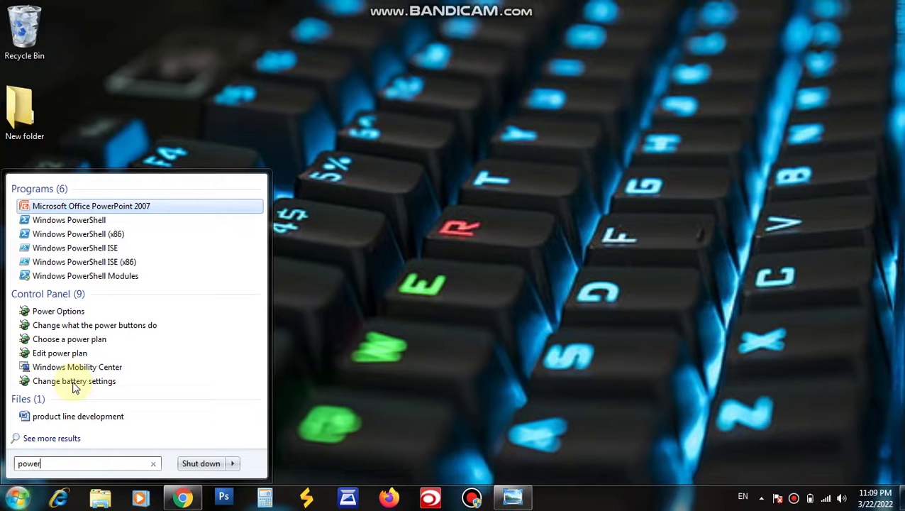
key(Return)
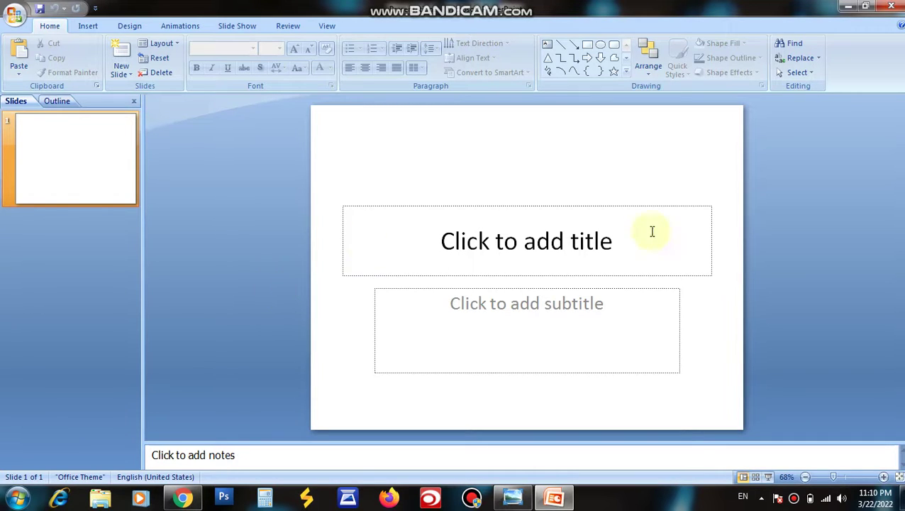
- Close PowerPoint 2007 and refresh the empty desktop four times from its right-click menu
click(891, 6)
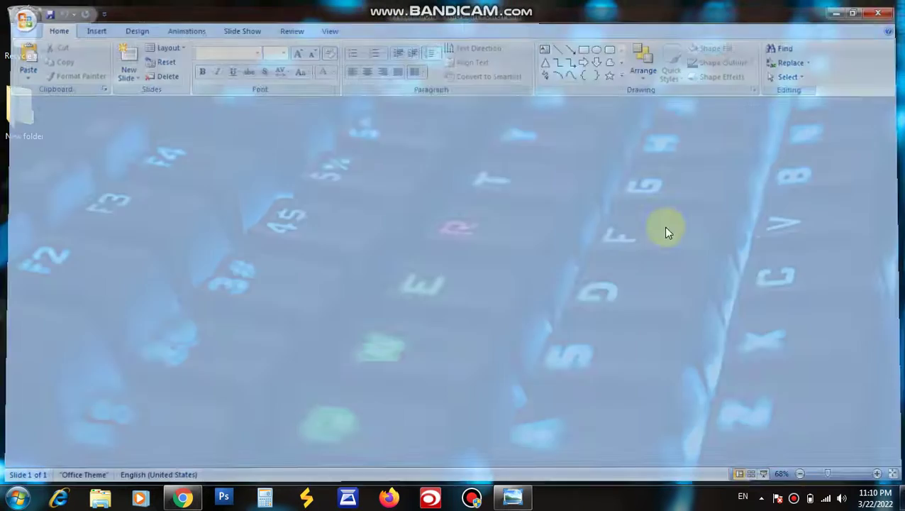
right_click(299, 41)
click(327, 80)
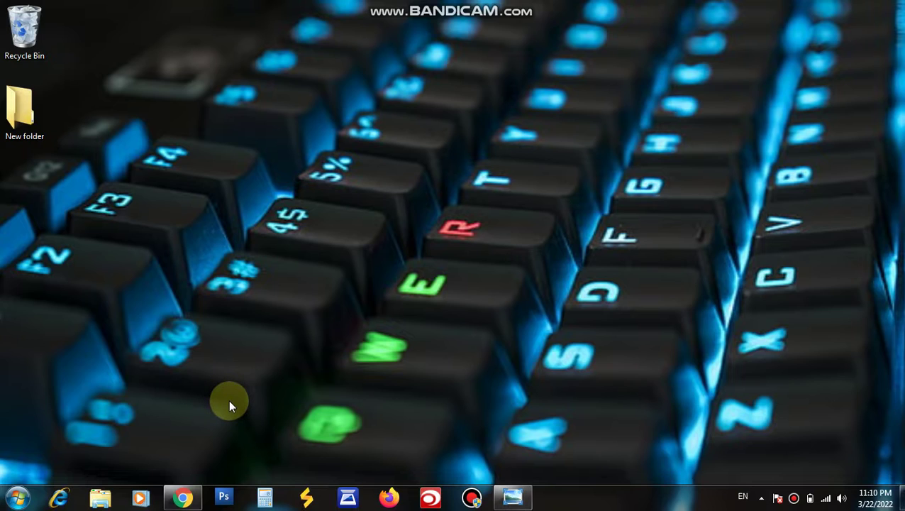
right_click(318, 118)
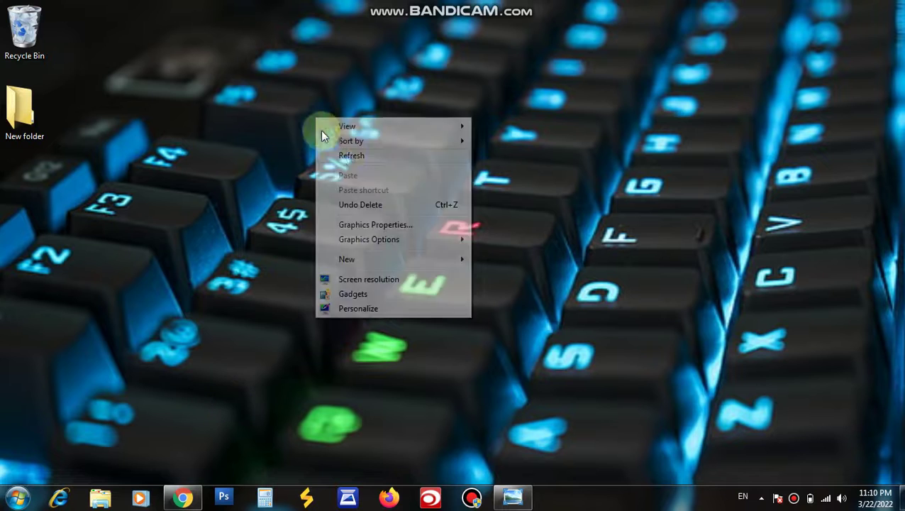
click(348, 150)
right_click(348, 154)
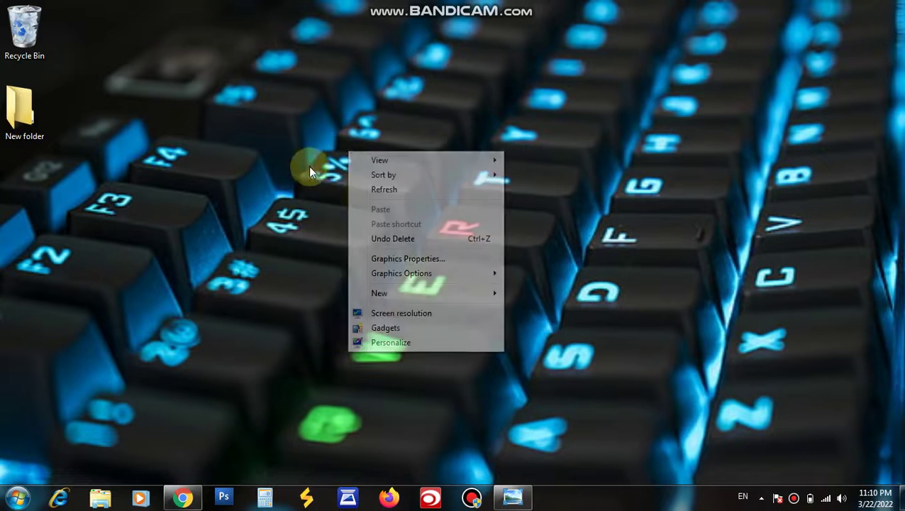
click(368, 195)
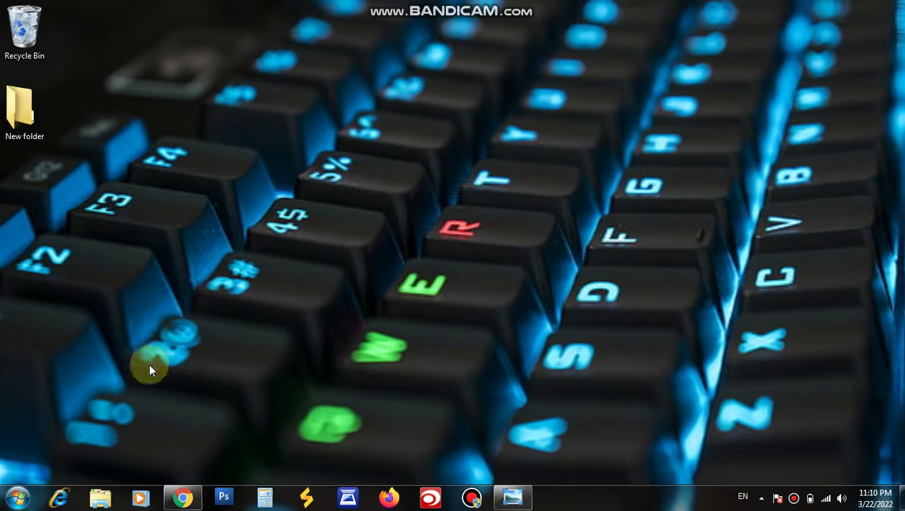
right_click(213, 132)
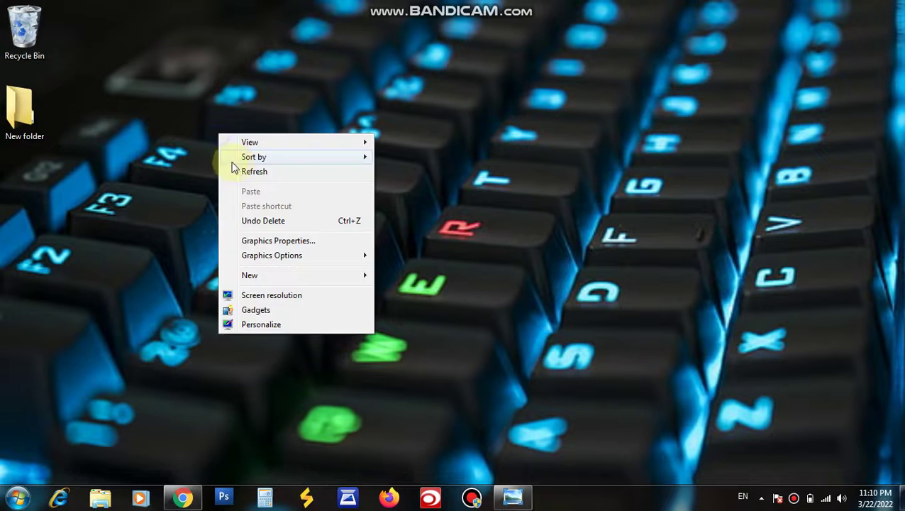
click(244, 172)
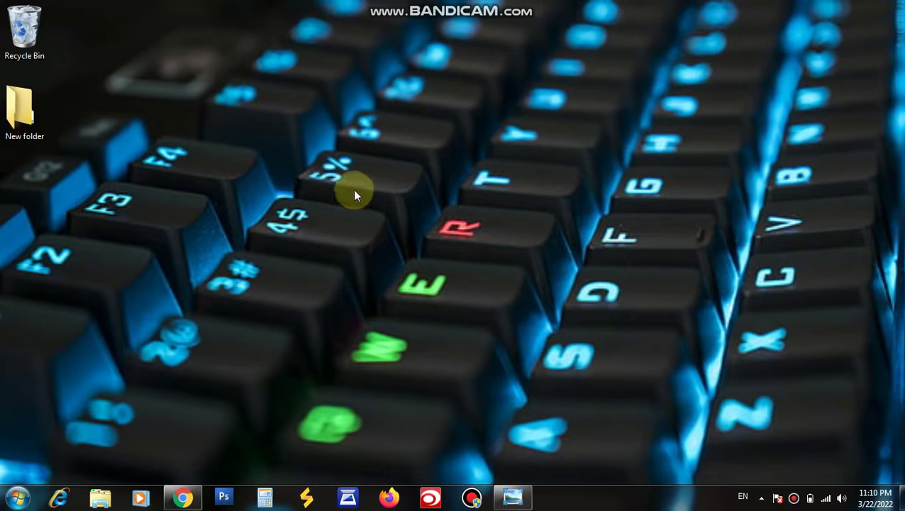